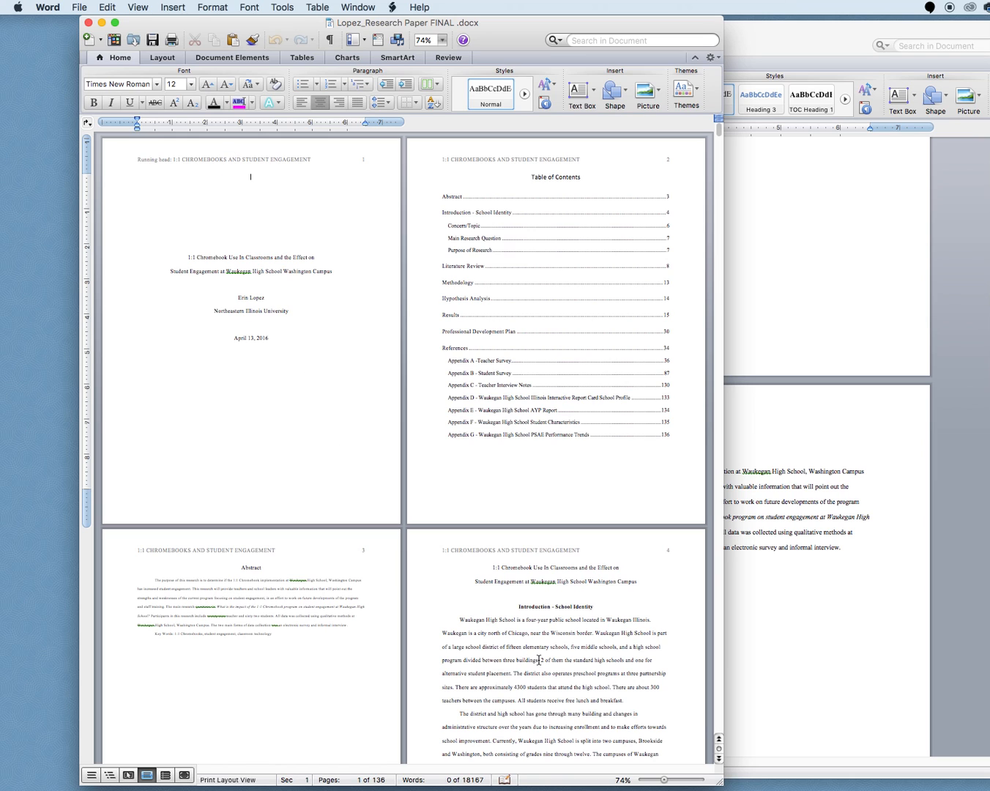
Zoom in on the example research paper's title page and examine its running head and header layout
left_click_drag(664, 779, 674, 780)
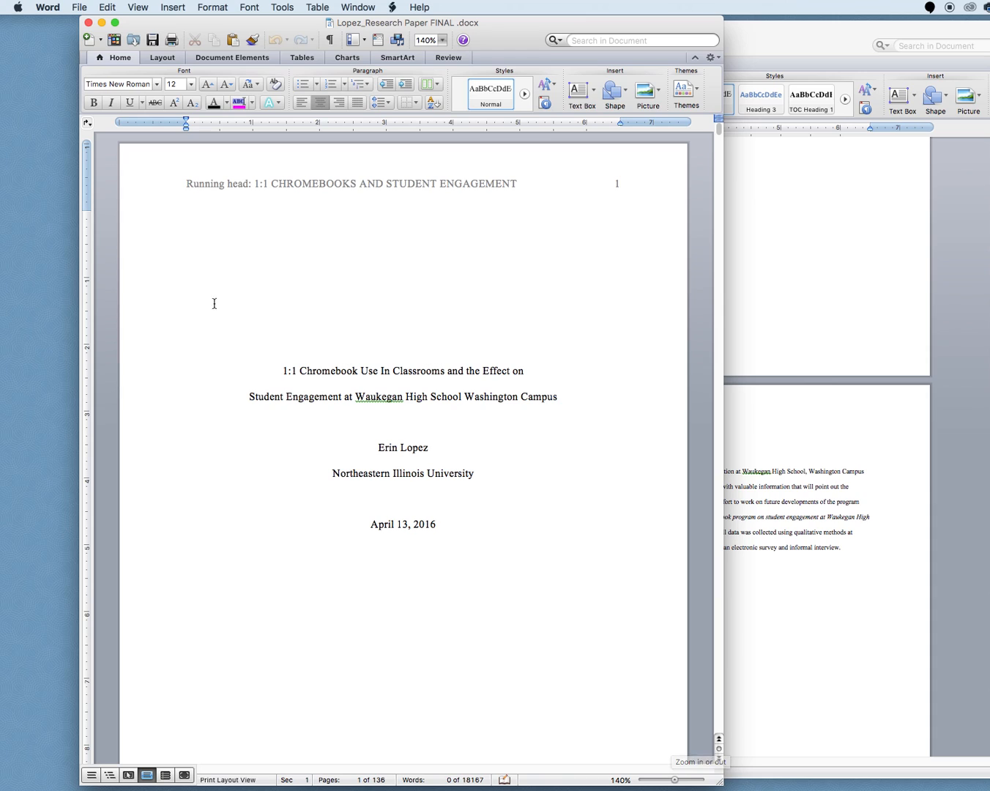
left_click(287, 184)
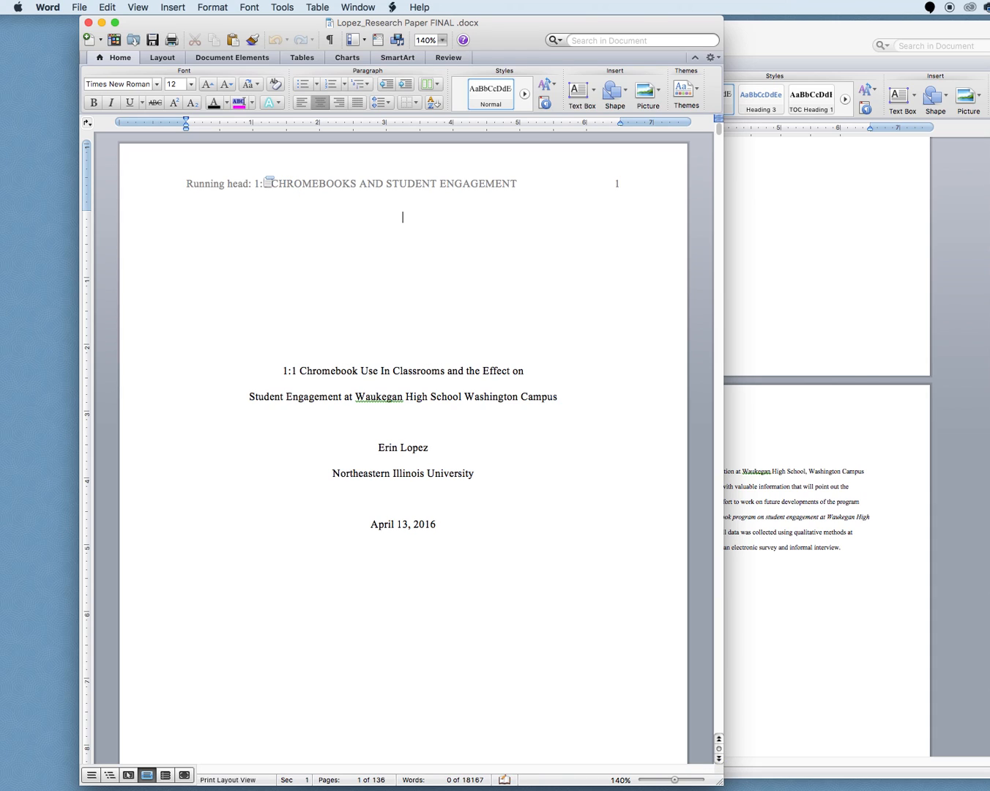
scroll(265, 177, "down", 10)
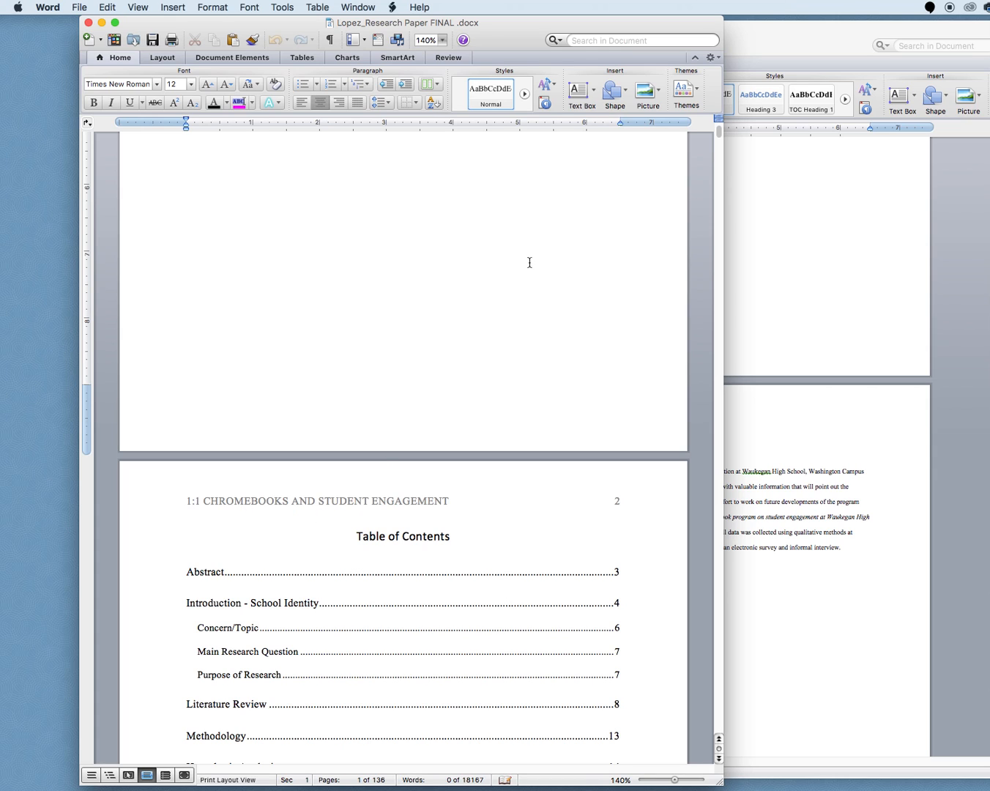
left_click(798, 247)
scroll(790, 247, "up", 6)
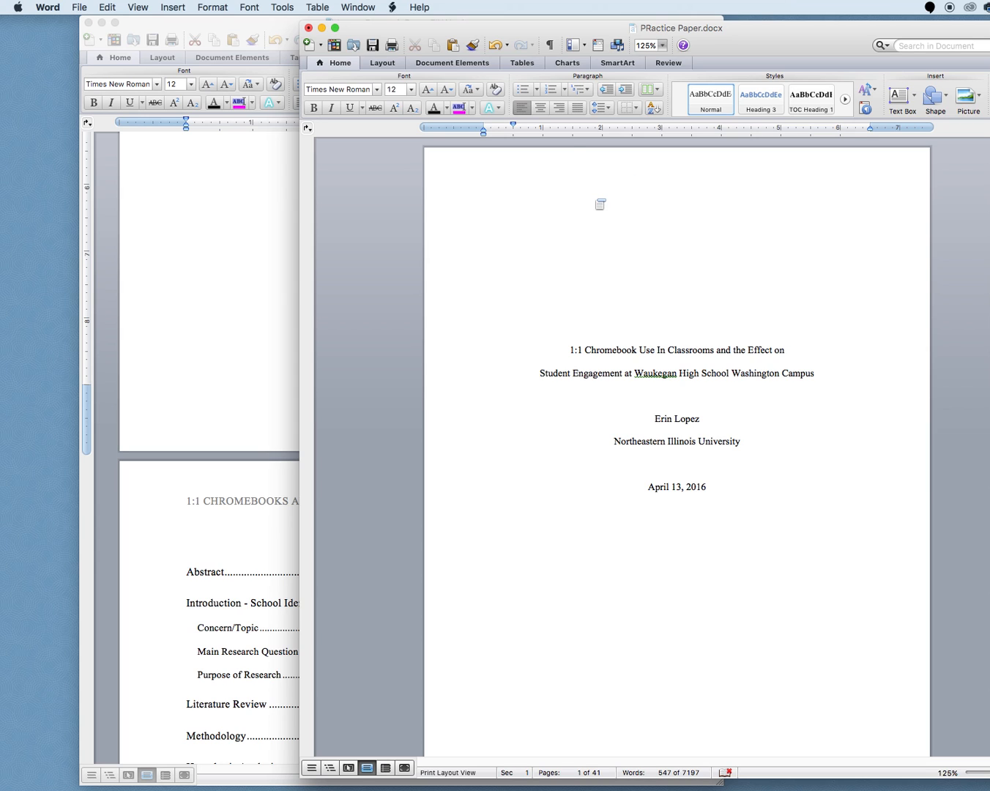
Minimize the example paper window and move the practice paper window to the top left of the screen
left_click(102, 23)
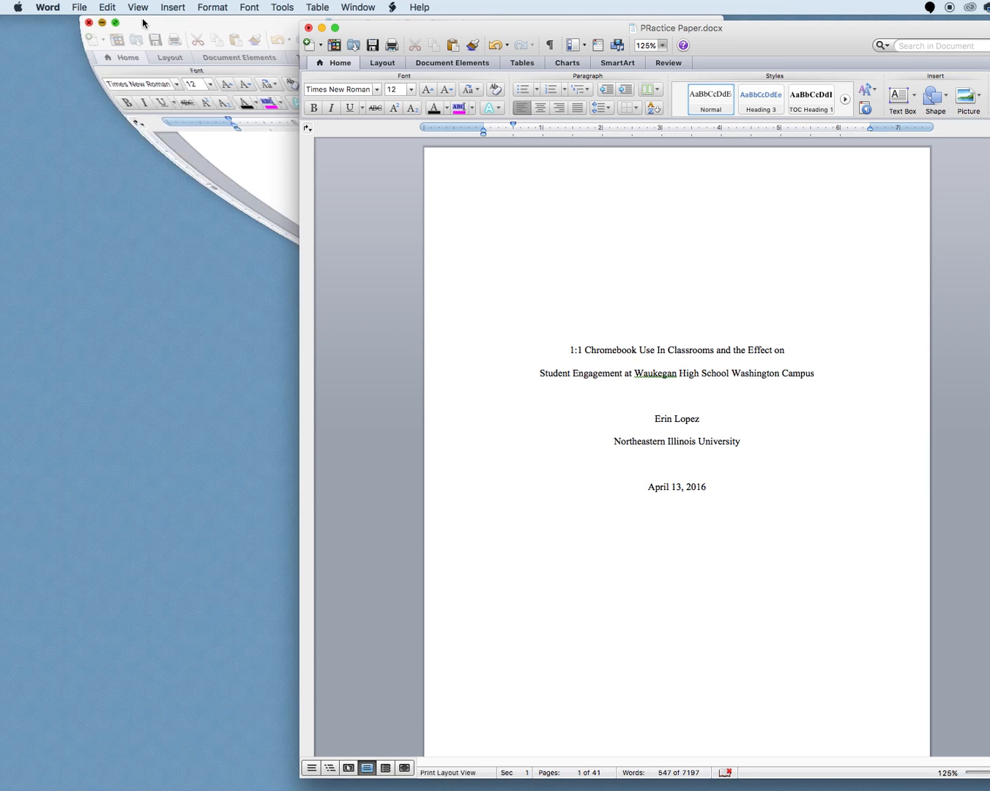
left_click_drag(381, 28, 134, 5)
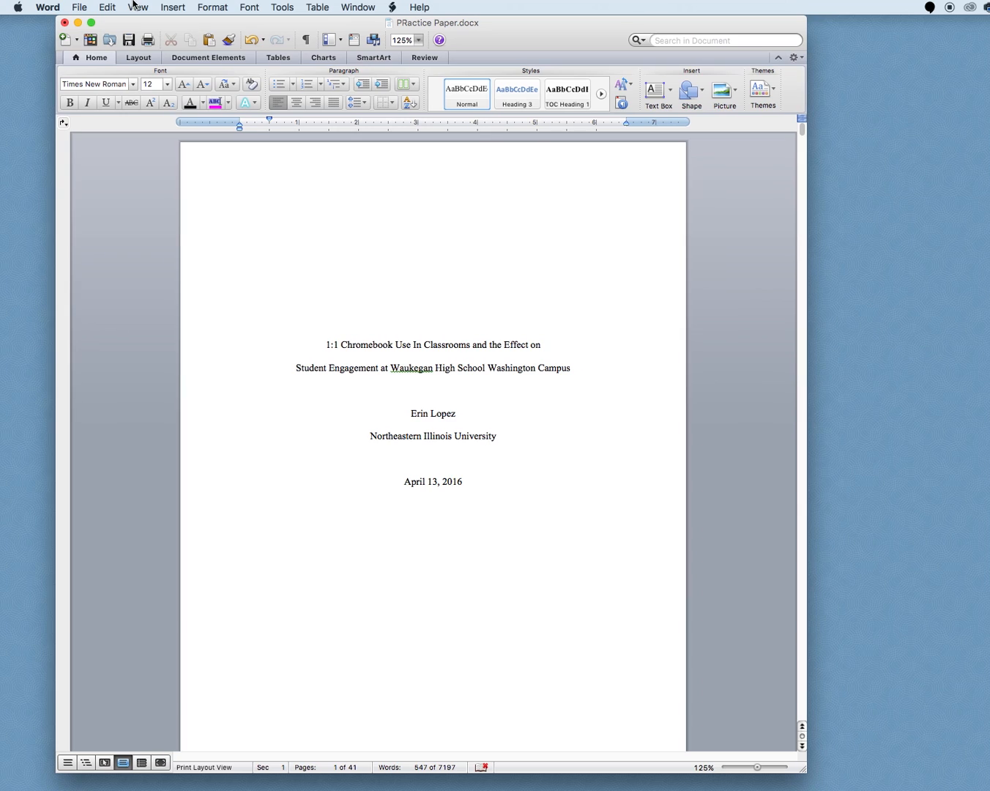
scroll(293, 189, "down", 5)
scroll(293, 188, "down", 3)
scroll(293, 187, "up", 8)
double_click(289, 185)
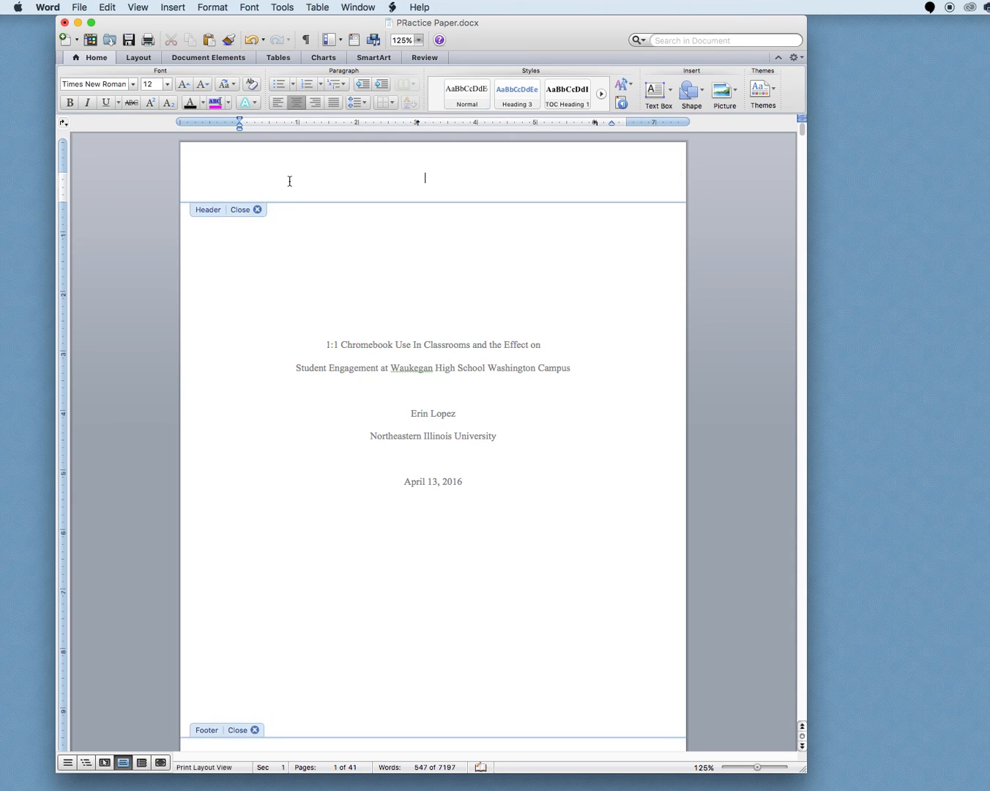
left_click(256, 209)
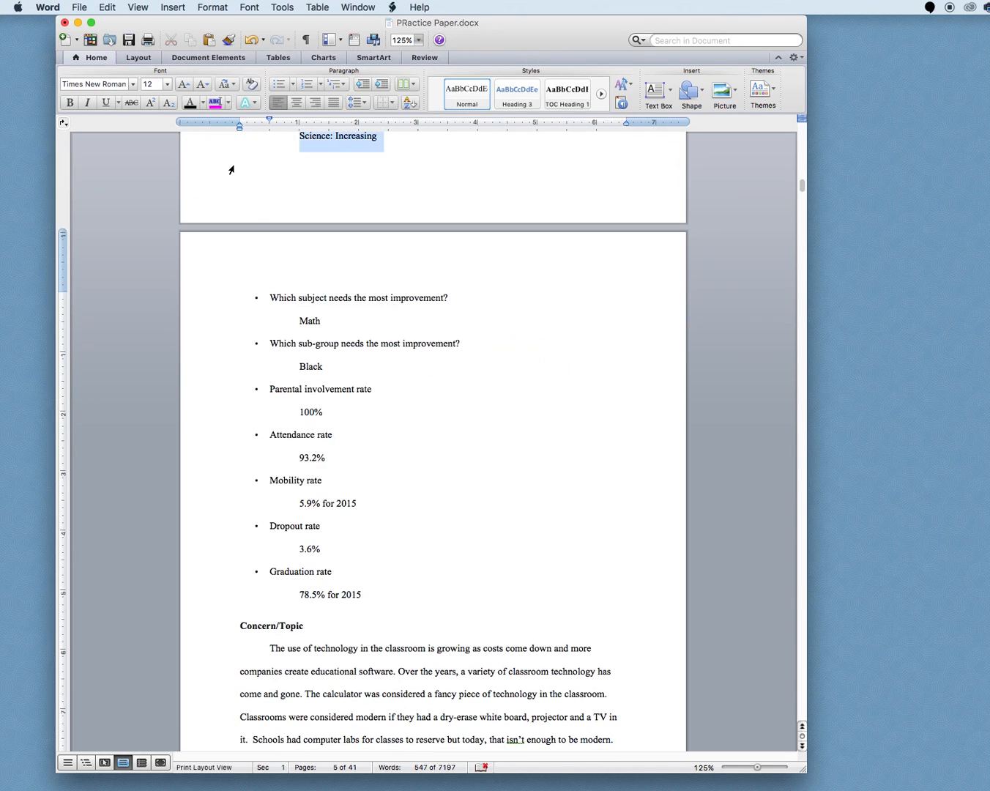
scroll(290, 184, "up", 20)
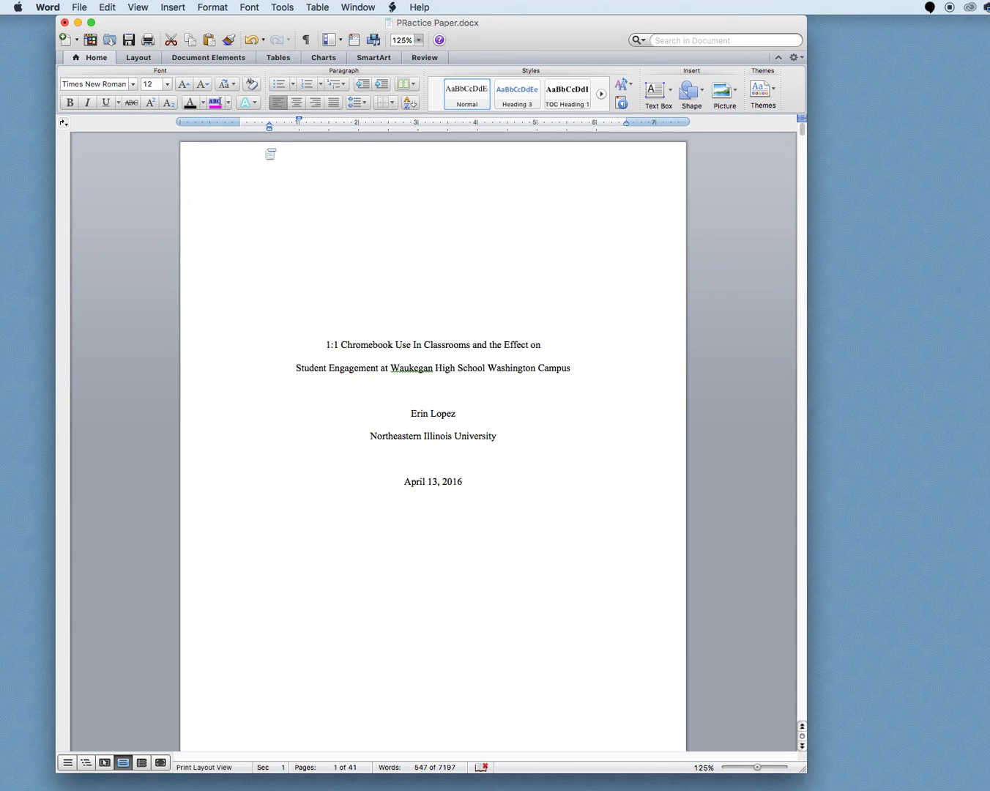
Open the practice paper's header for editing on the title page through Header and Footer view
left_click(139, 7)
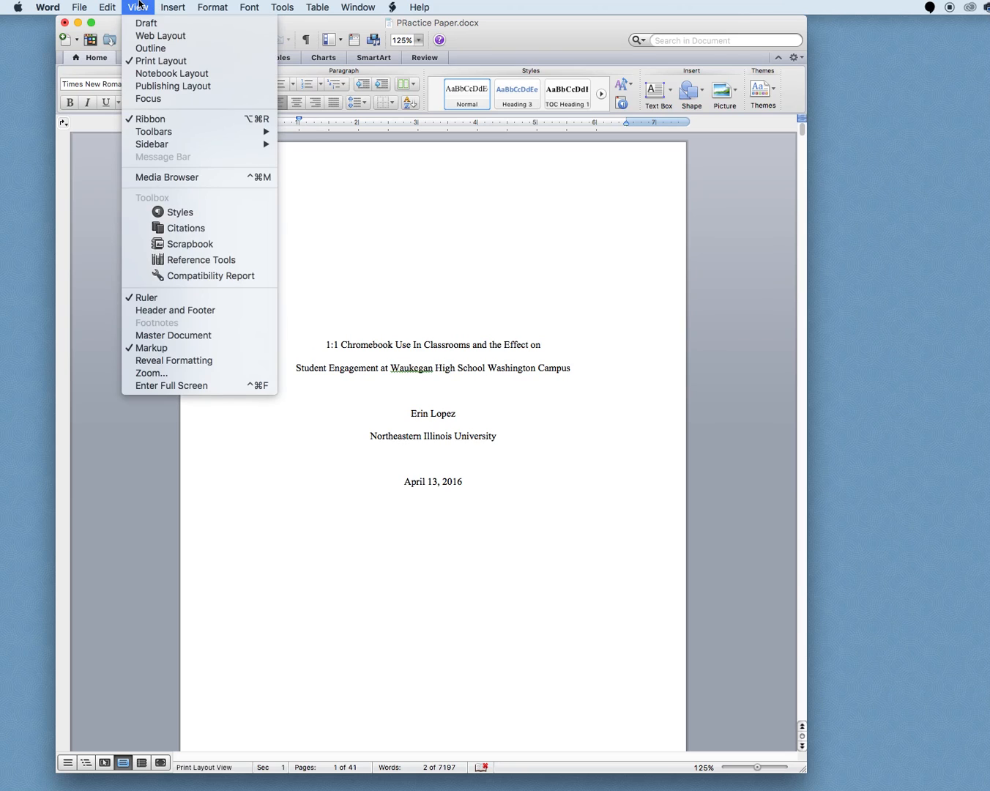
left_click(151, 310)
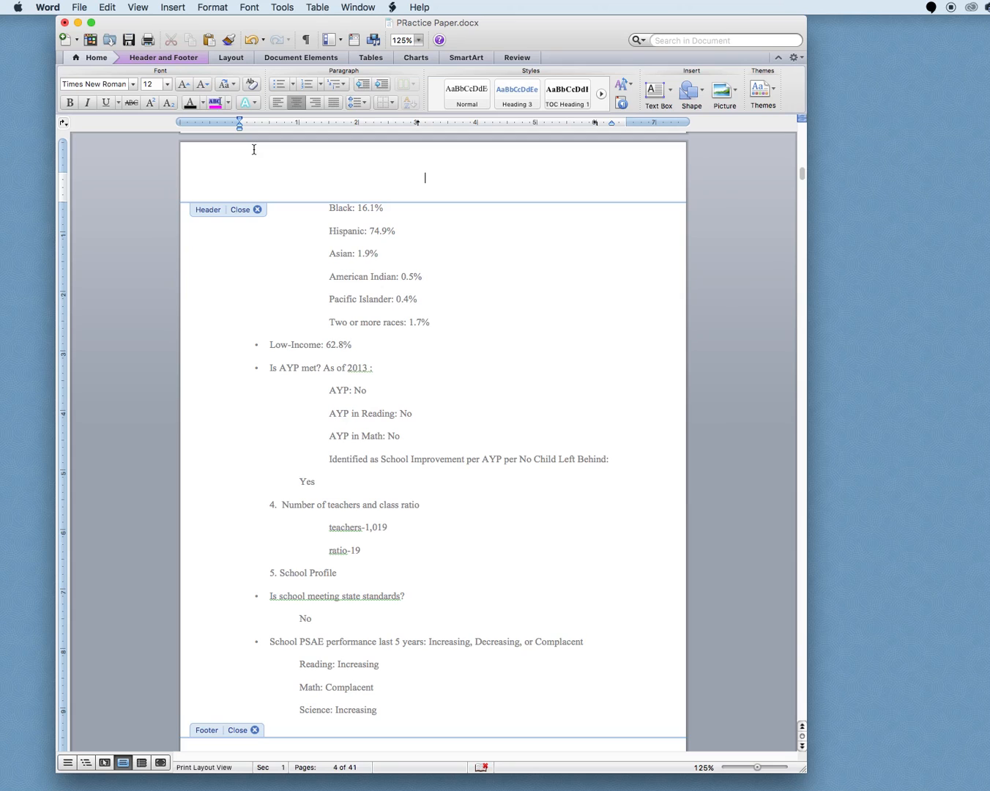
scroll(279, 395, "up", 1)
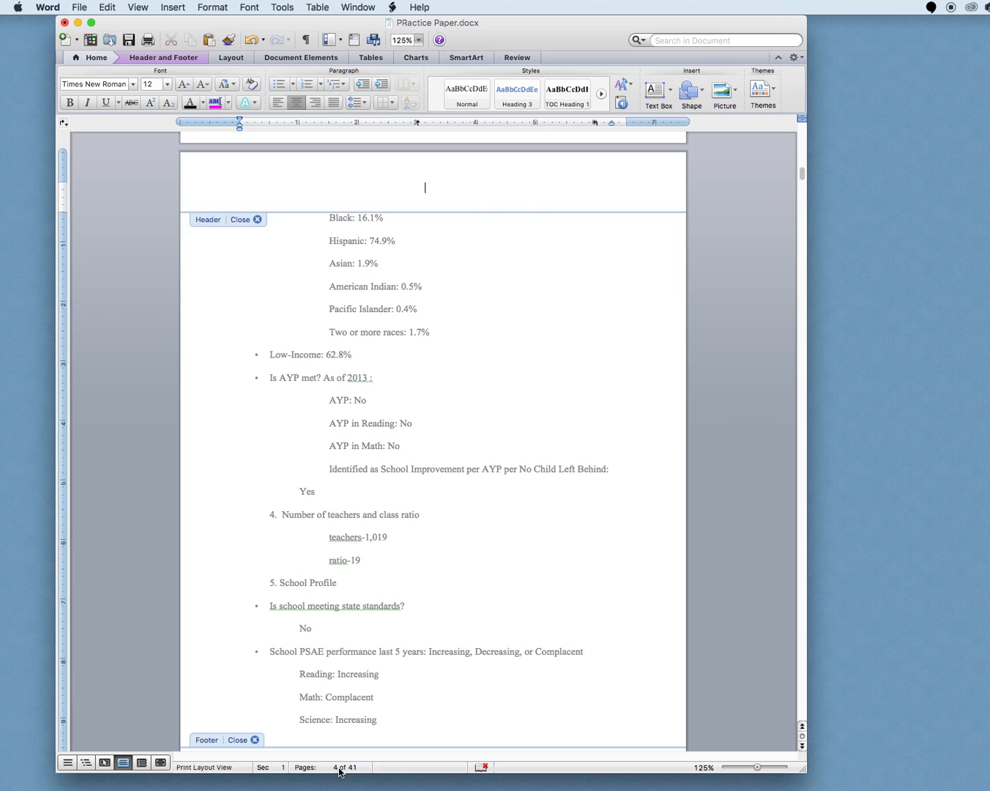
left_click_drag(802, 181, 798, 132)
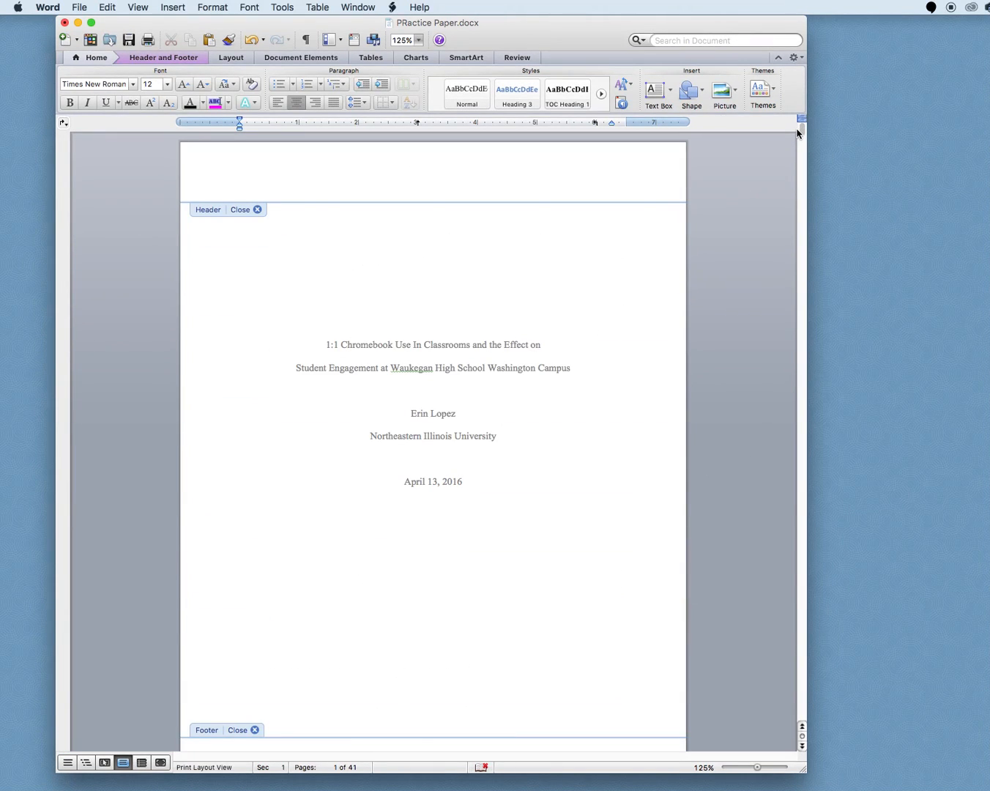
left_click(206, 173)
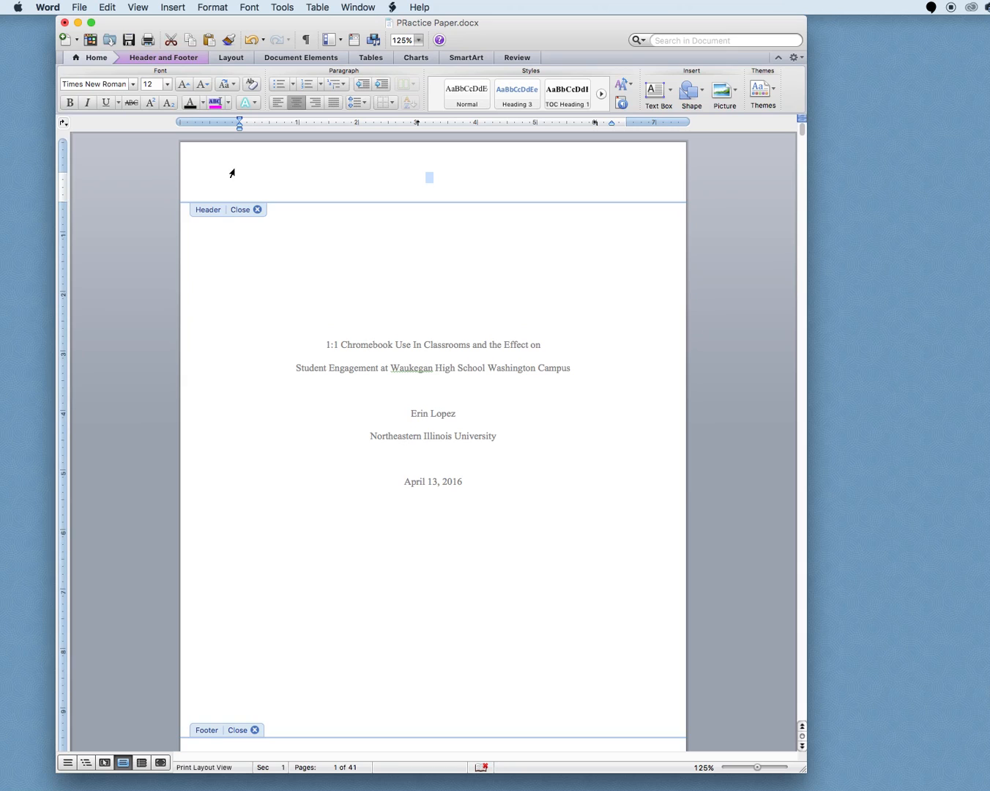
Switch to the example paper and copy its "Running head: 1:1 CHROMEBOOKS AND STUDENT ENGAGEMENT" header line
mouse_move(575, 787)
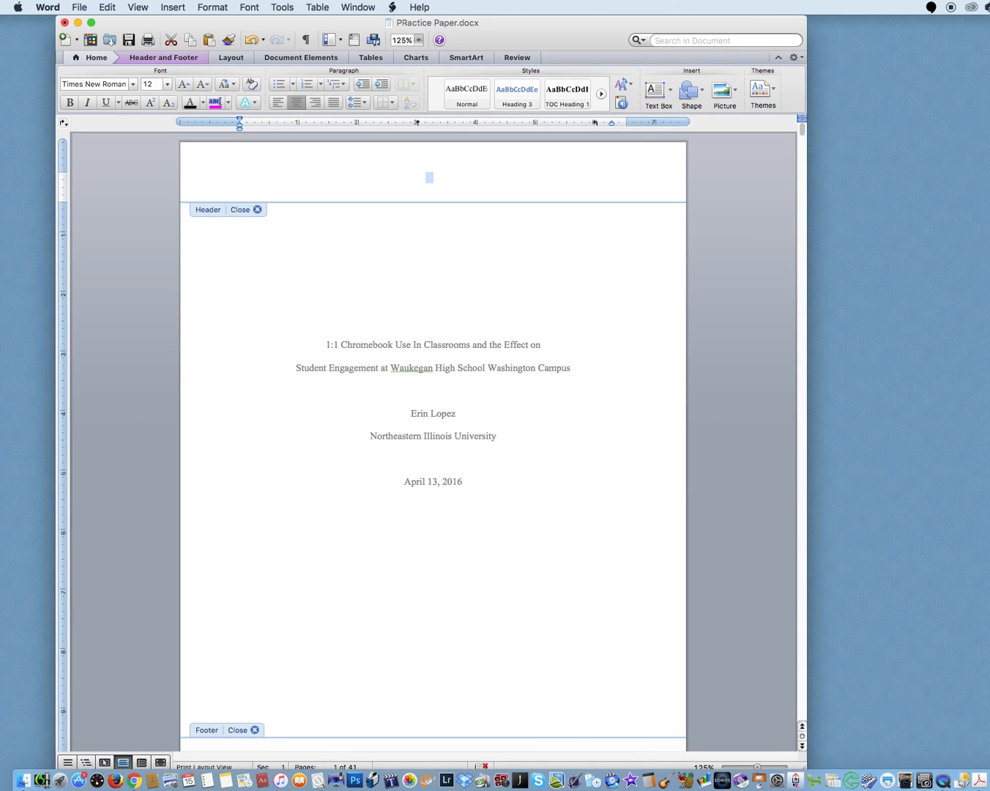
left_click(989, 780)
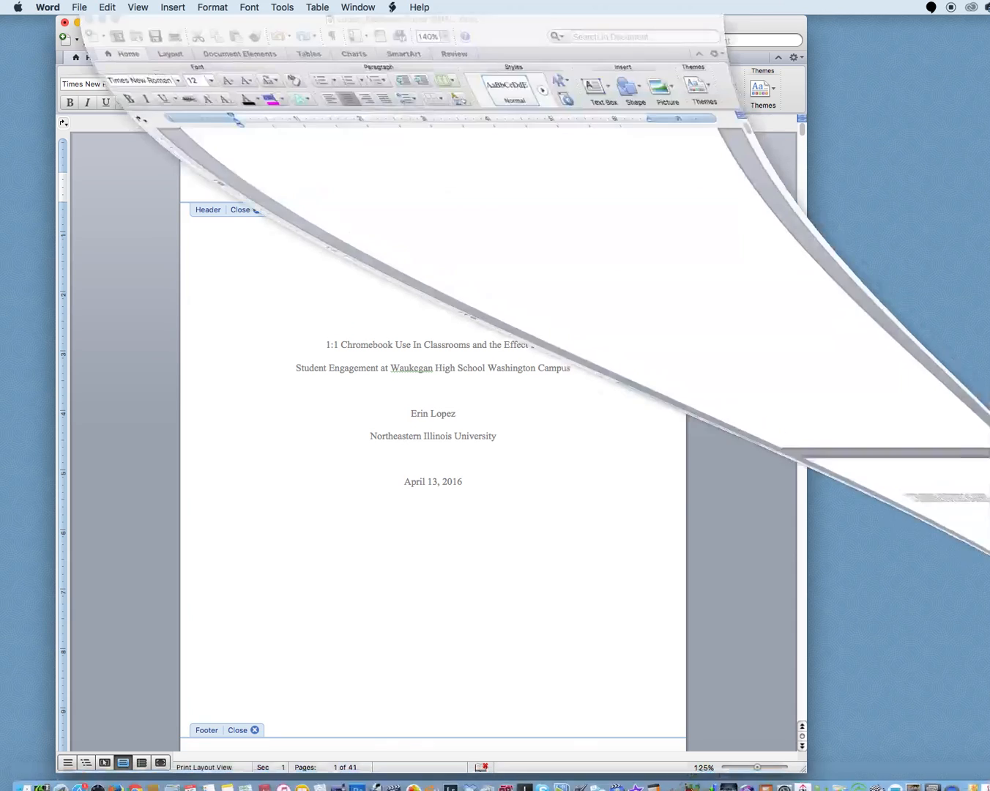
scroll(488, 228, "up", 10)
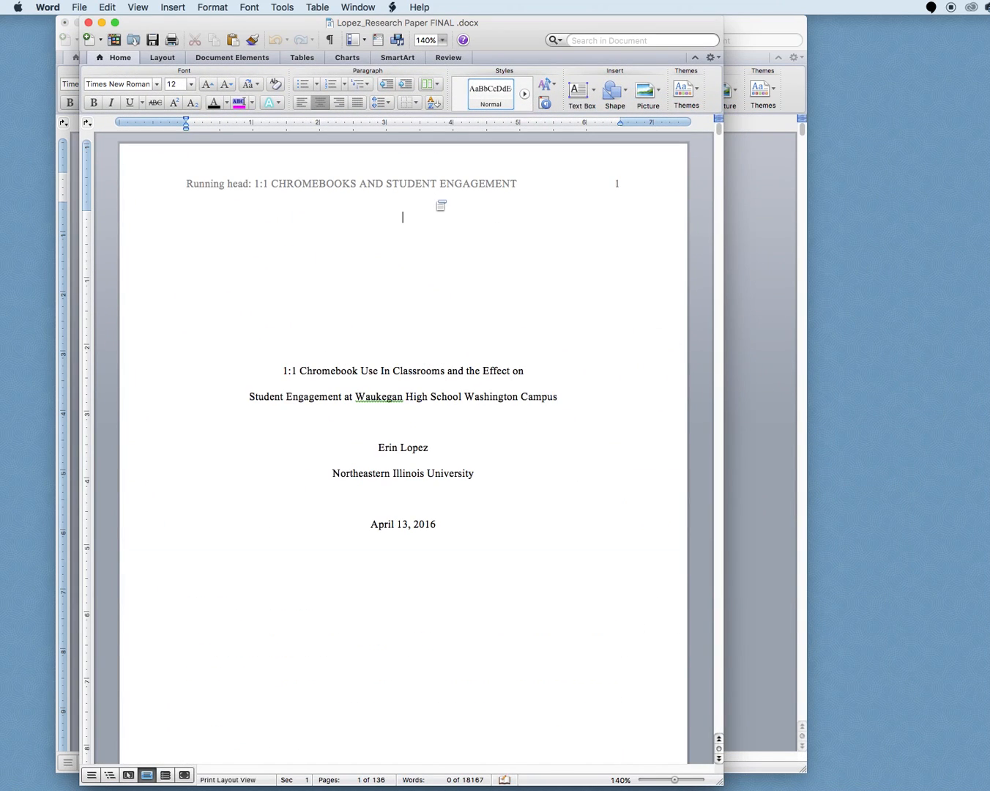
triple_click(430, 177)
left_click_drag(255, 187, 380, 192)
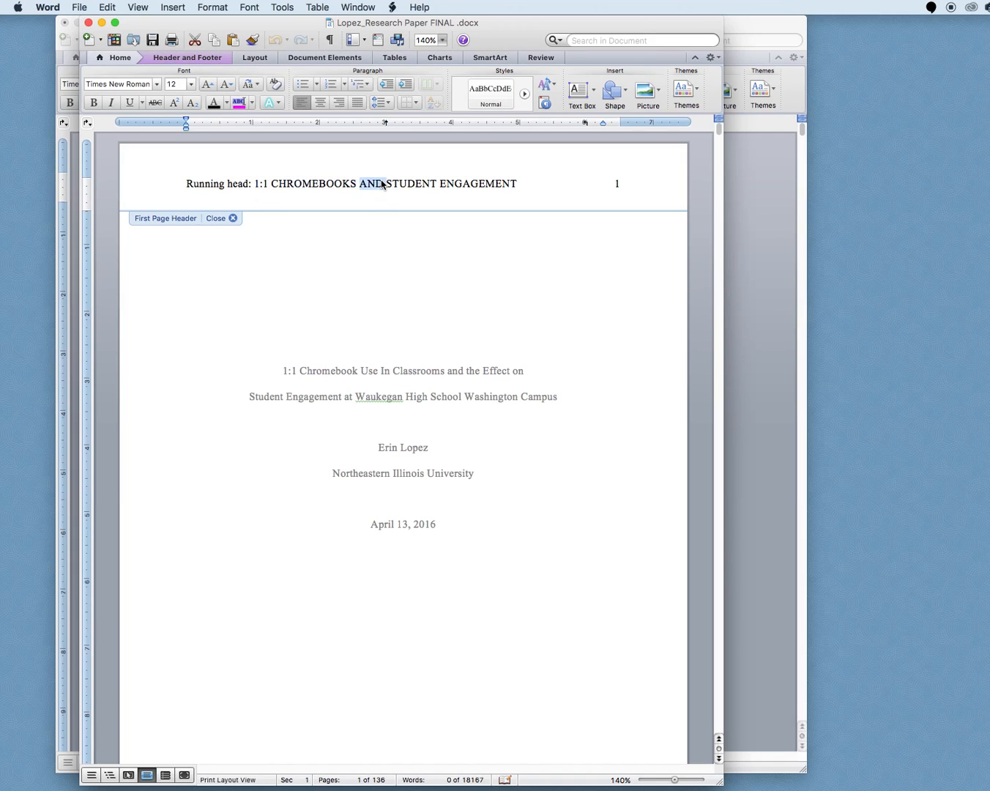
triple_click(381, 184)
key("super+c")
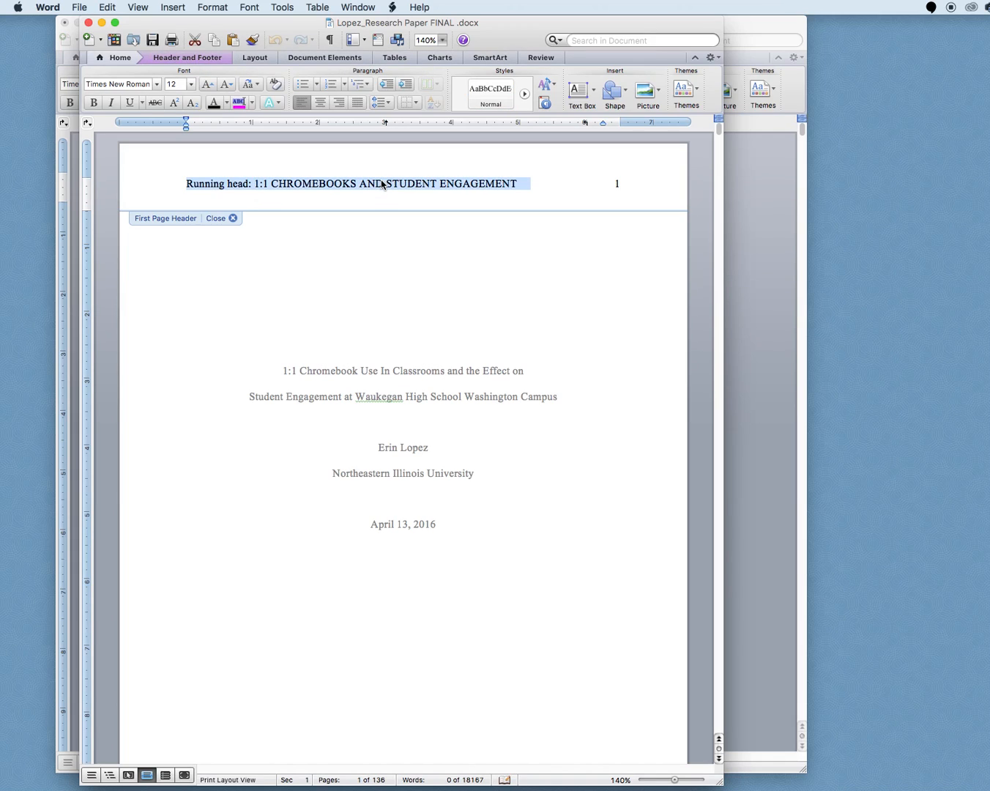
left_click(89, 22)
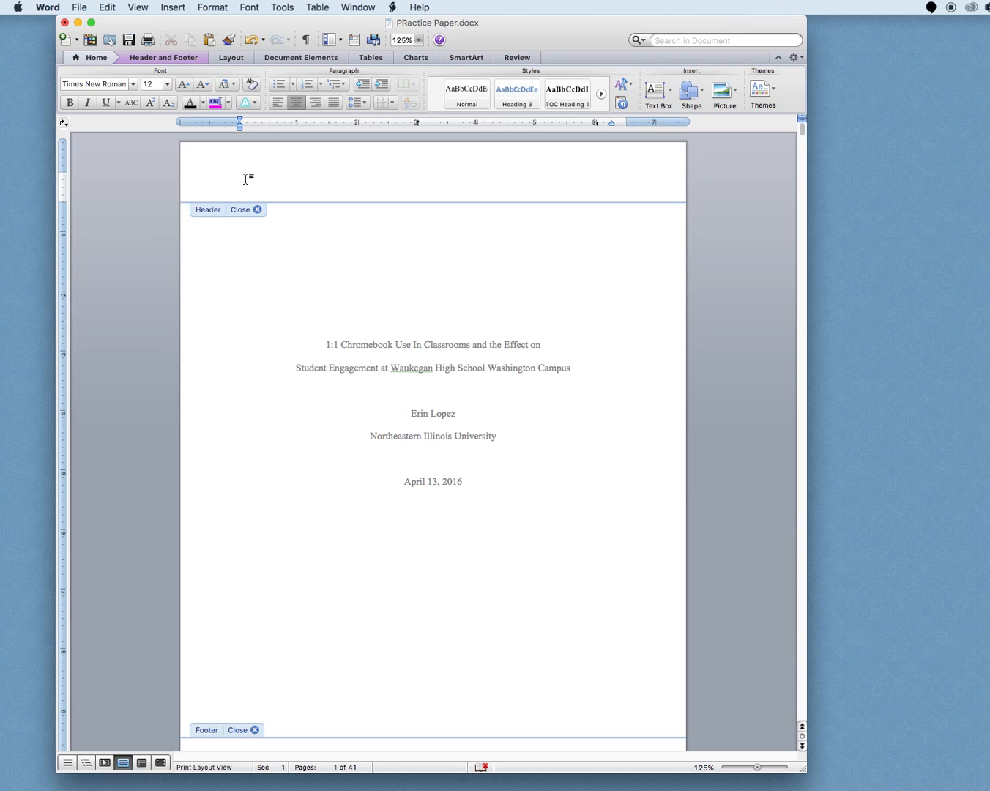
Paste the copied running head into the practice paper's header and place the cursor at its end
key("super+v")
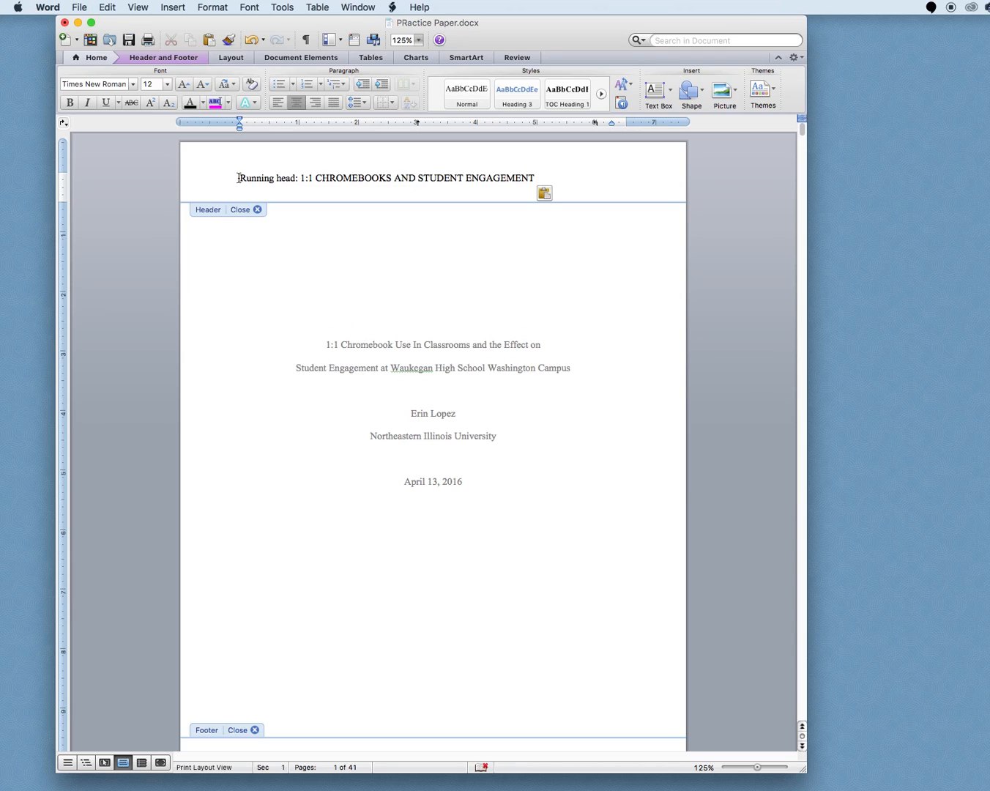
left_click(240, 177)
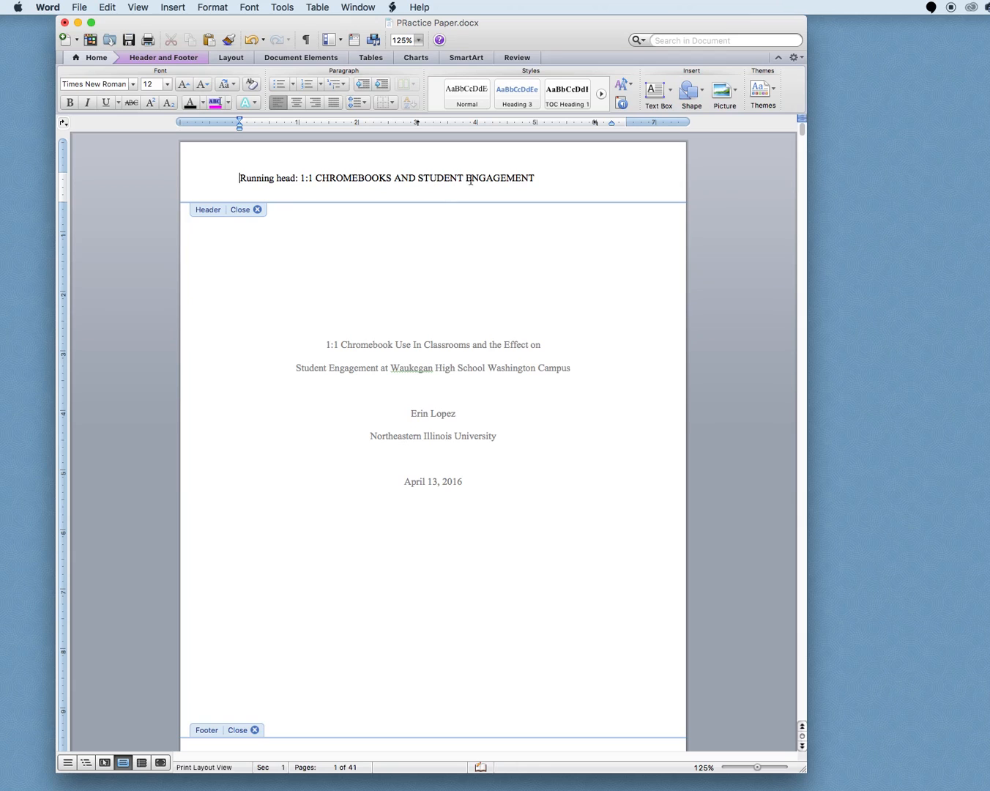
left_click(572, 177)
Insert a page number at the right end of the running head line in the header
left_click(160, 58)
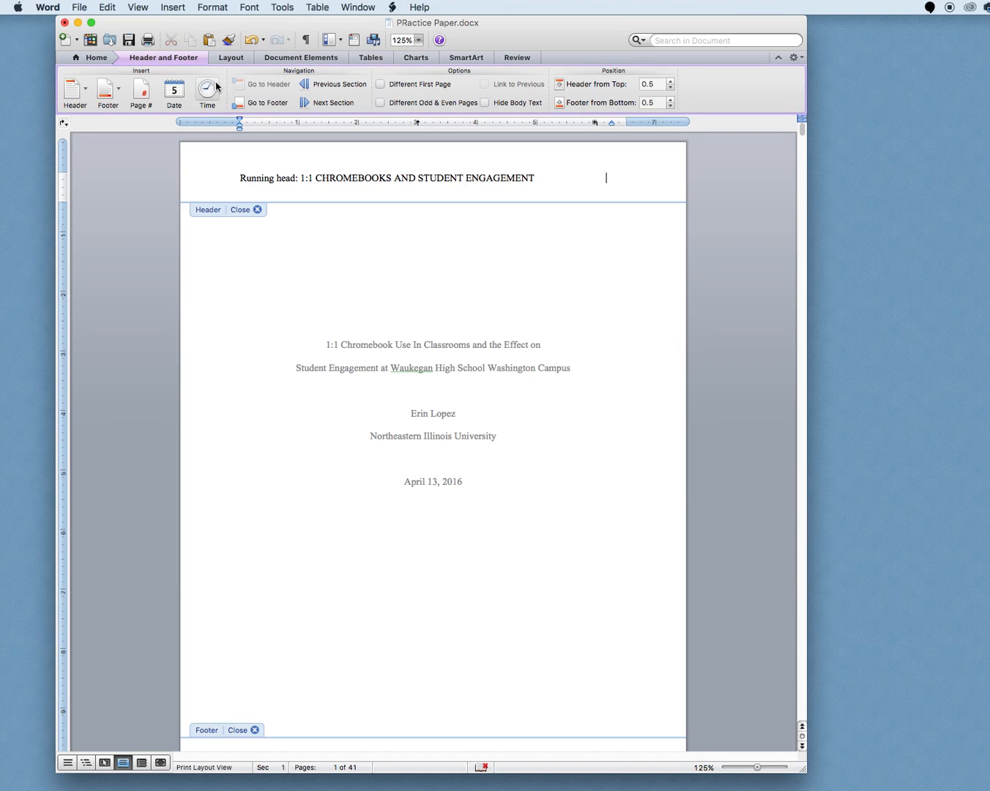
left_click(183, 59)
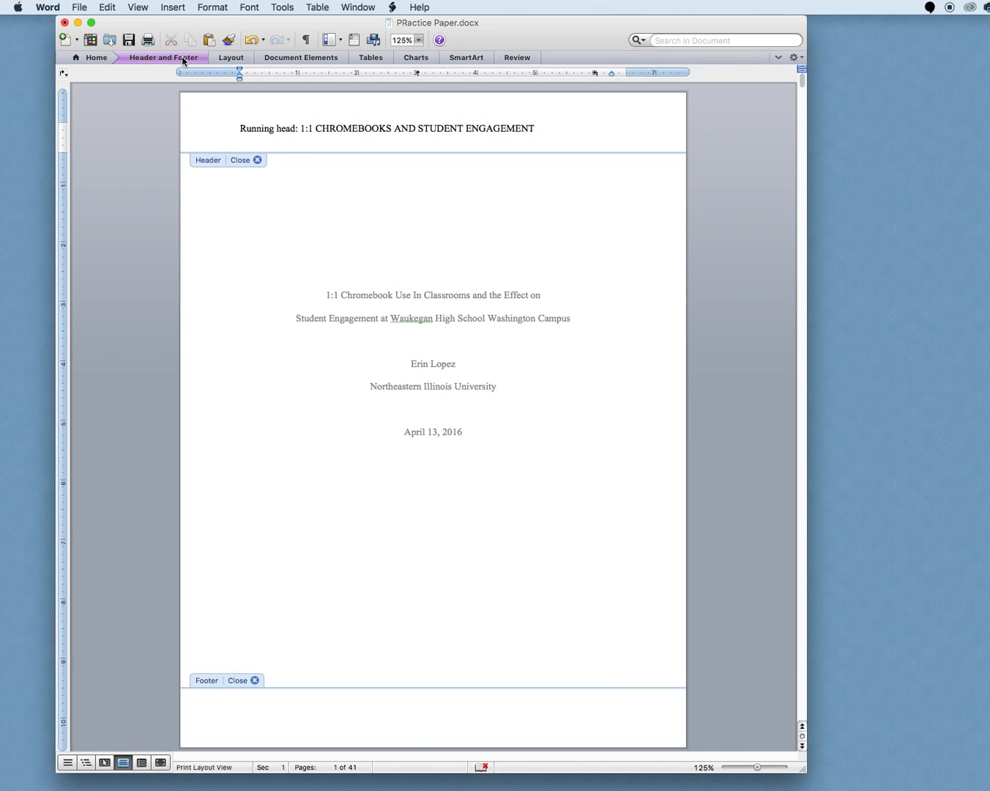
left_click(183, 59)
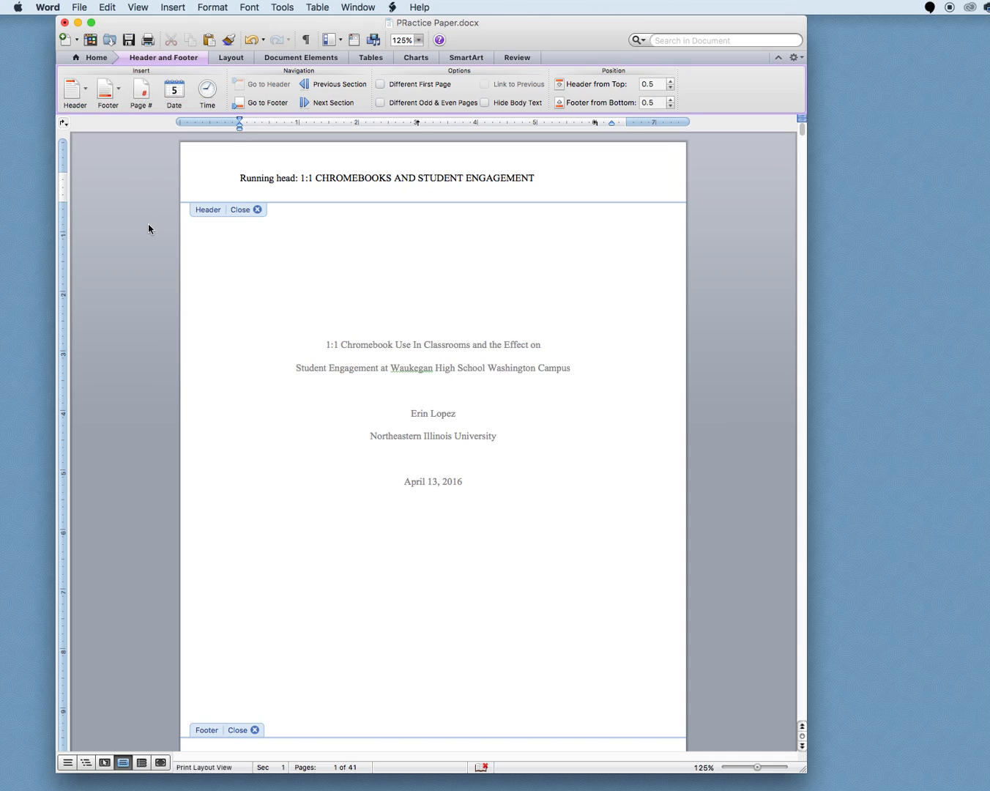
left_click(139, 93)
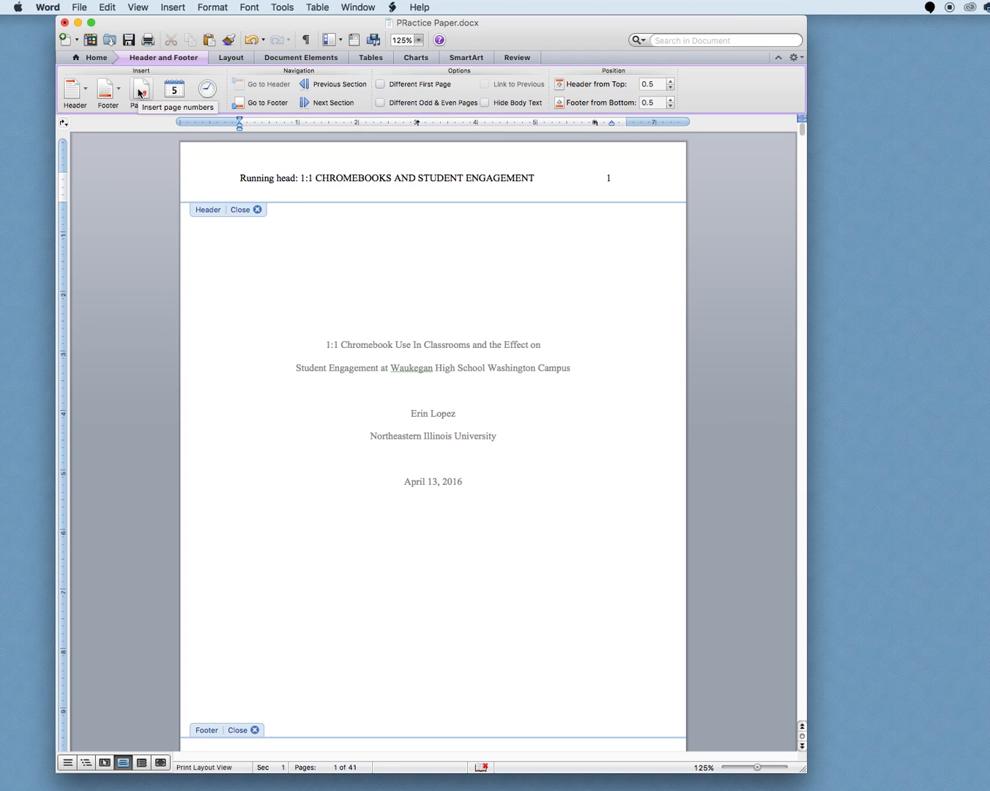
left_click(608, 178)
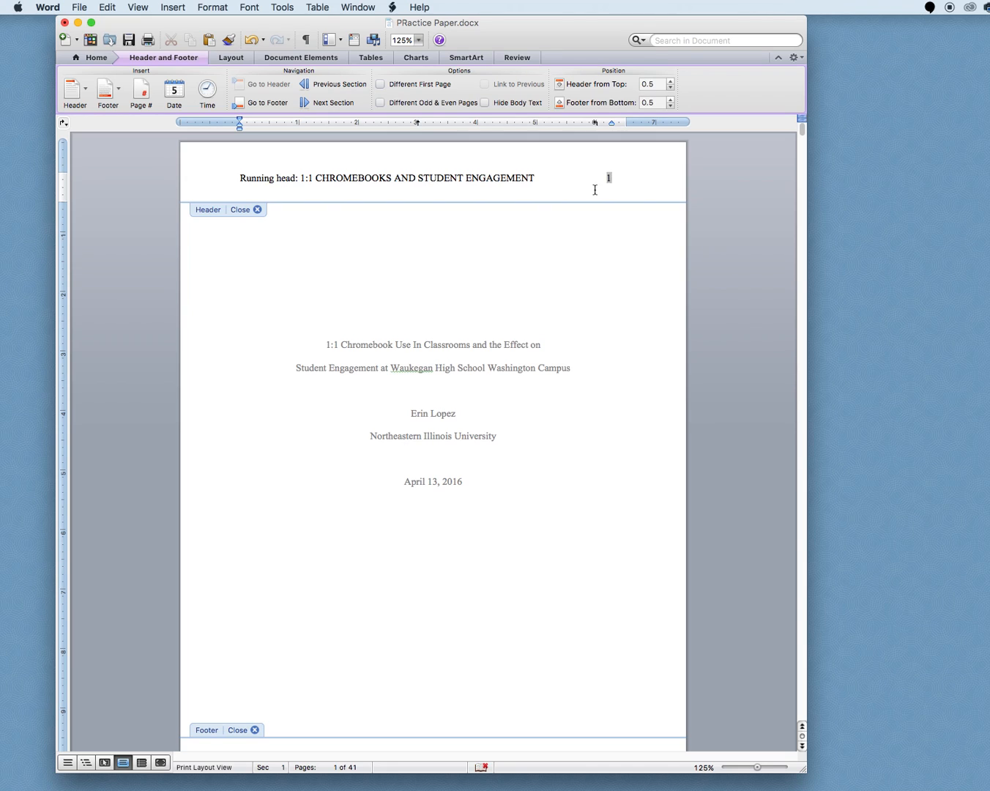
key("Return")
key("BackSpace")
Zoom out to 79%, enable Different First Page, and paste the running head into the first-page header
scroll(624, 180, "down", 5)
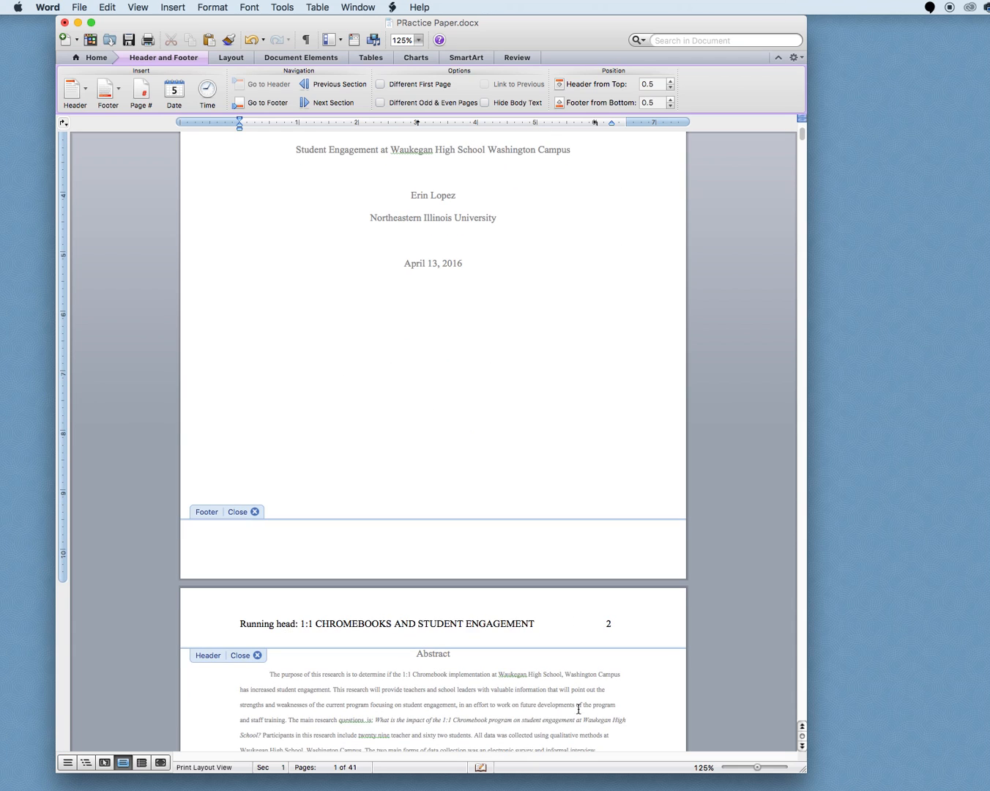
left_click_drag(758, 768, 748, 768)
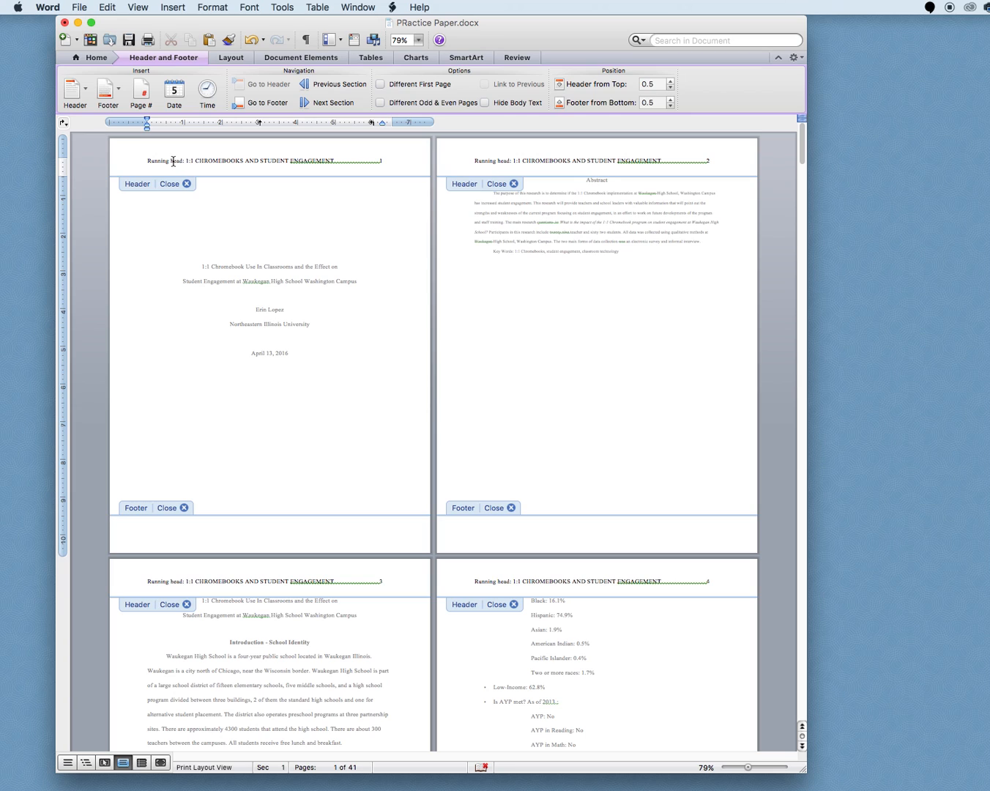
left_click(380, 86)
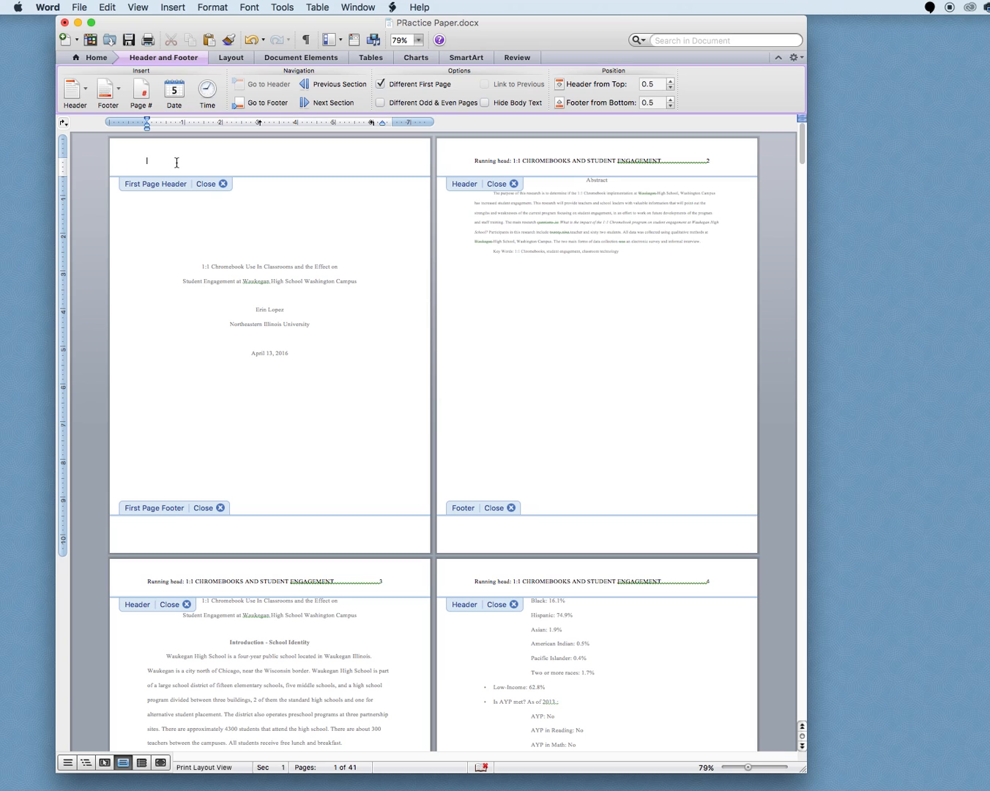
key("super+v")
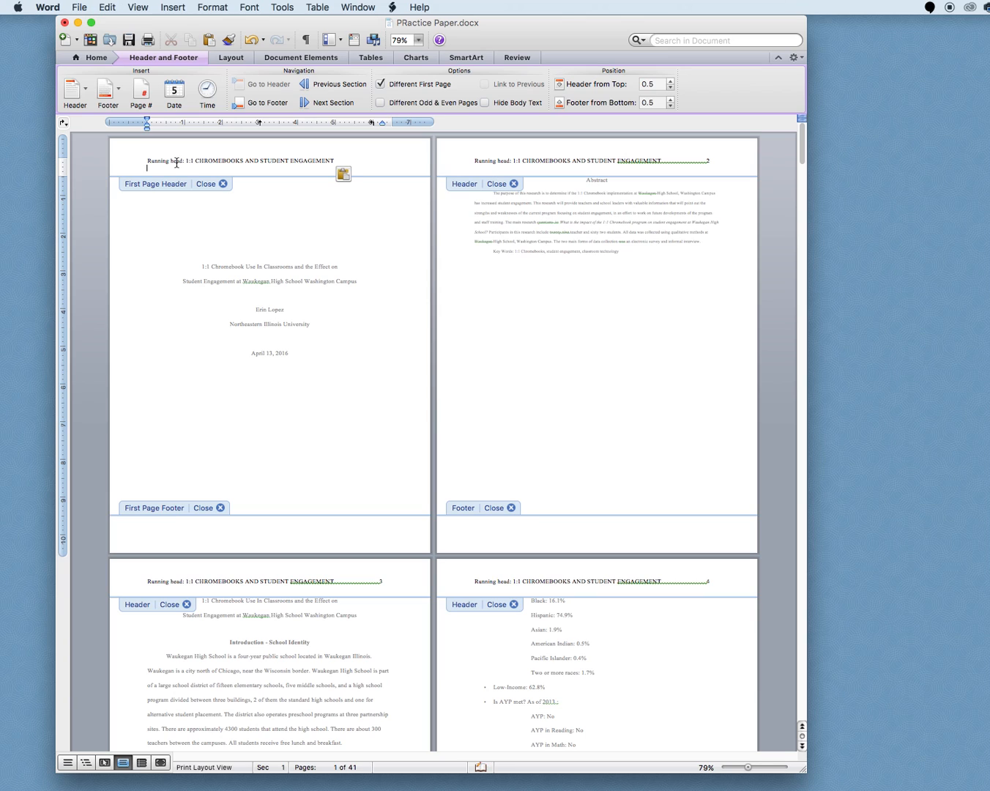
Insert a page number at the end of the first-page header's running head line
left_click(348, 160)
left_click(140, 90)
key("Return")
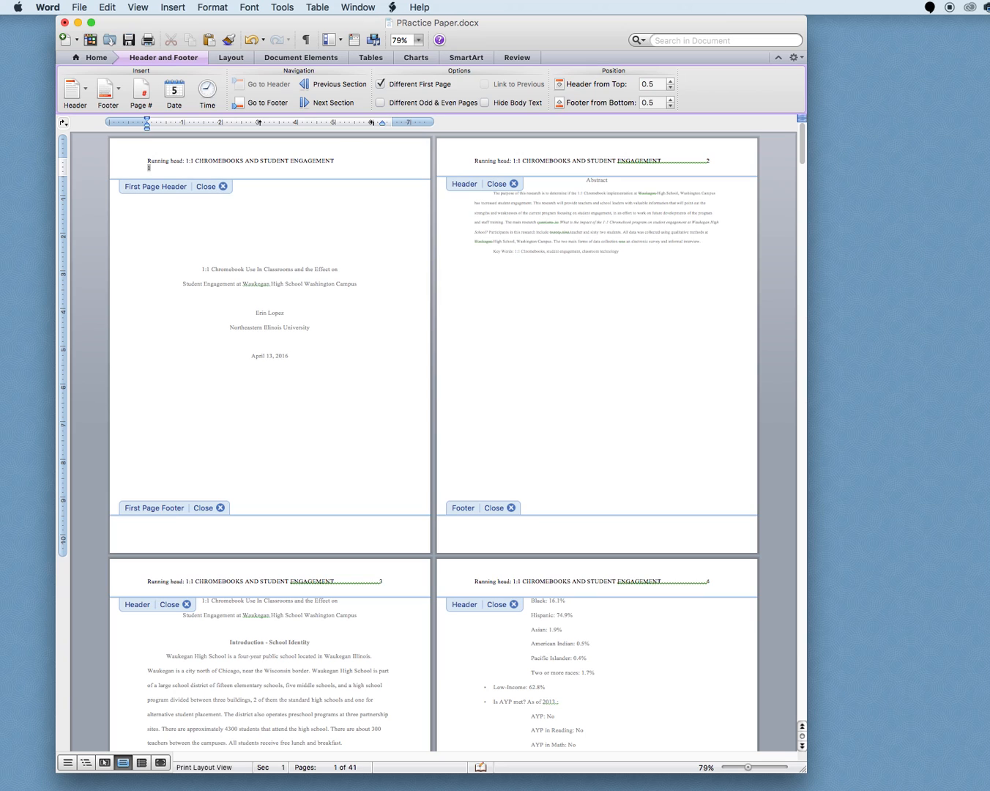
key("BackSpace")
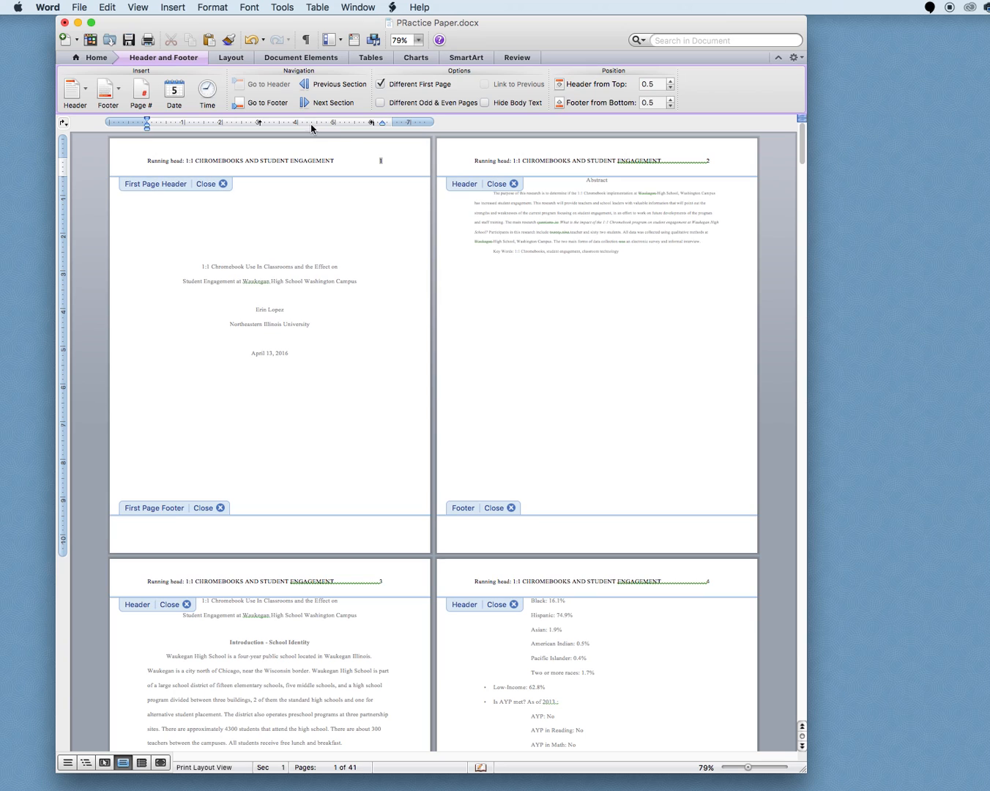
Delete "Running head:" from the second page's header and bring the page number back onto the header line
left_click(505, 158)
double_click(505, 157)
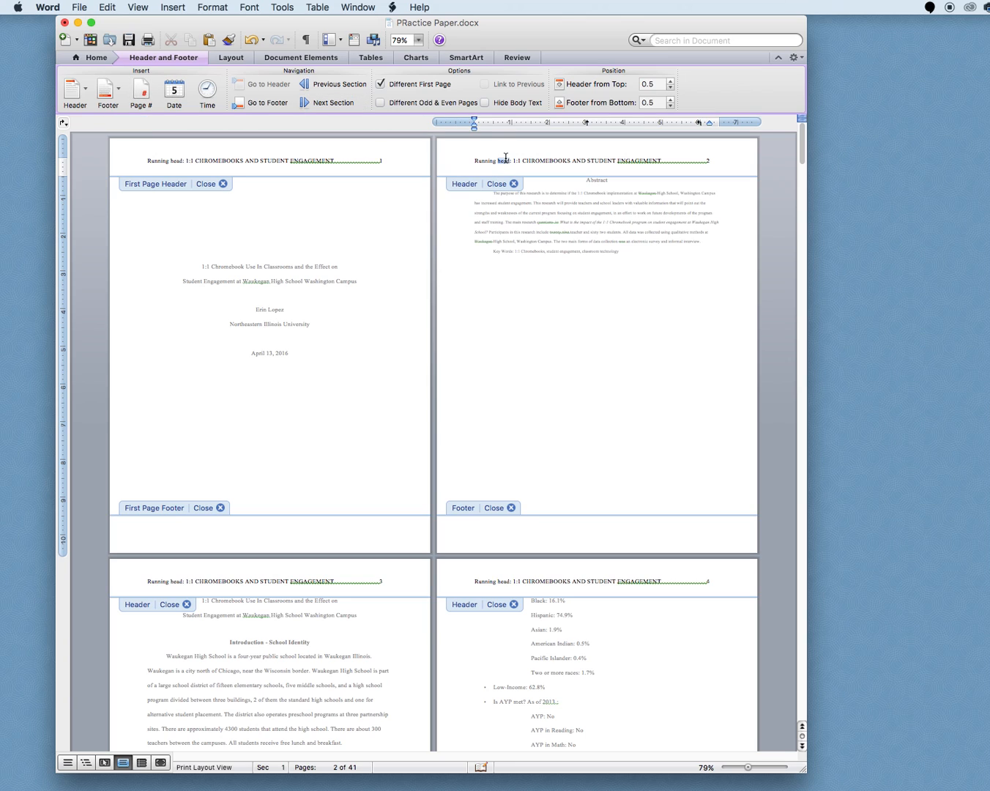
left_click(513, 159)
left_click_drag(512, 160, 468, 160)
key("BackSpace")
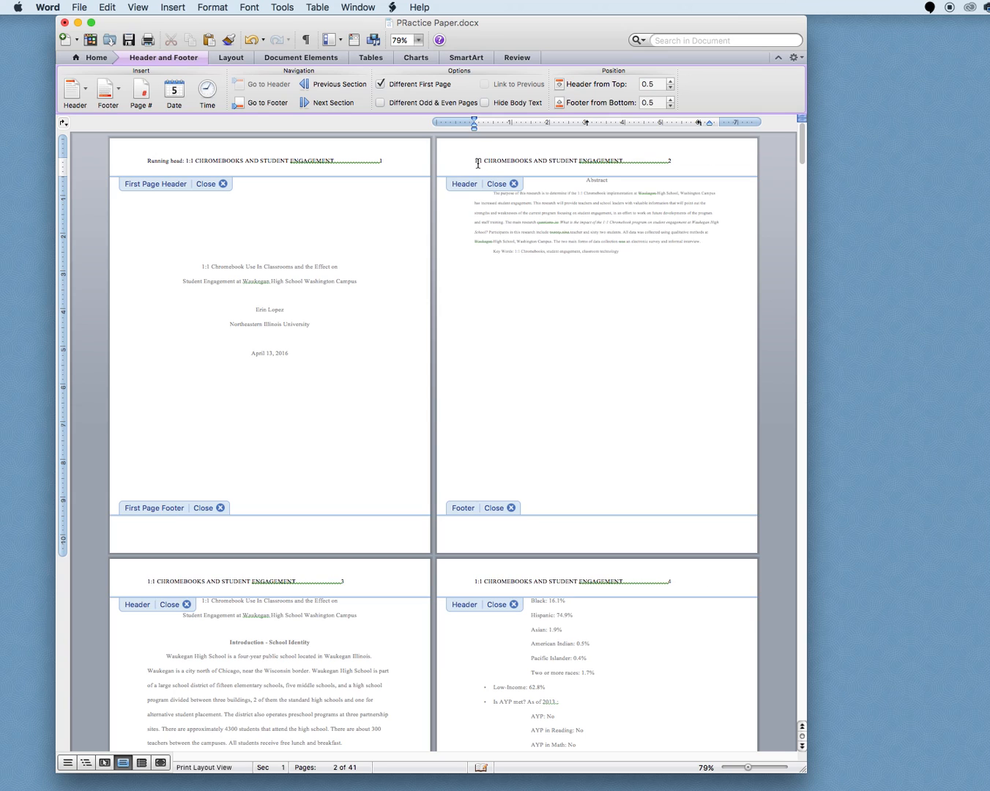
left_click(667, 159)
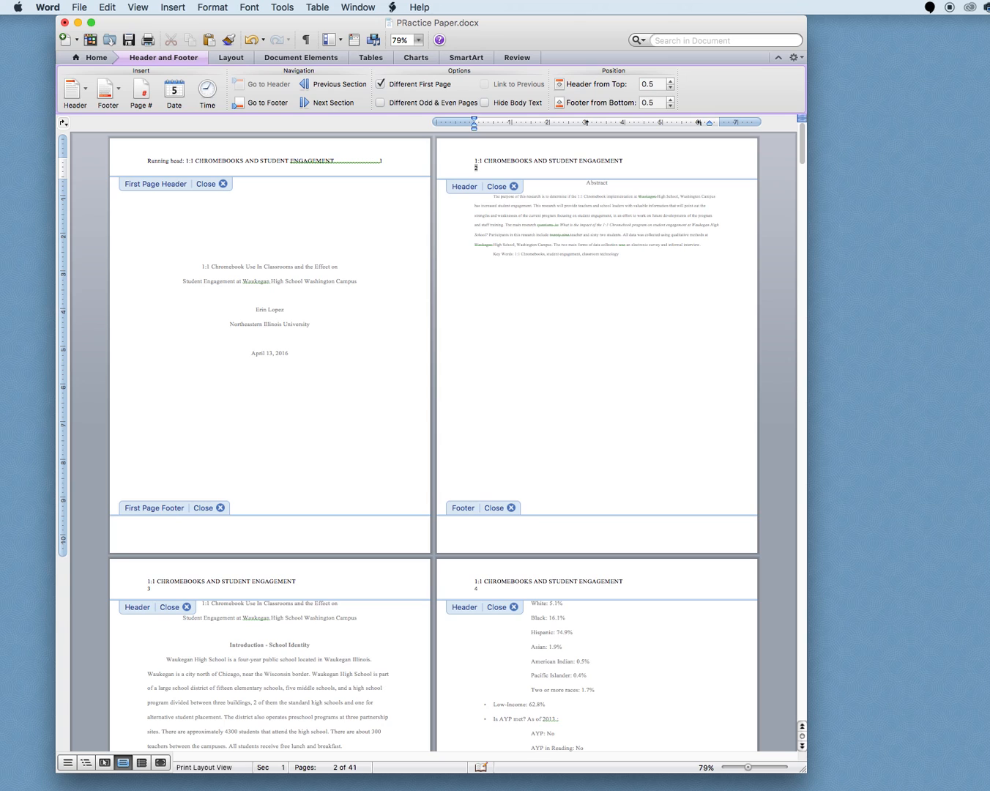
key("BackSpace")
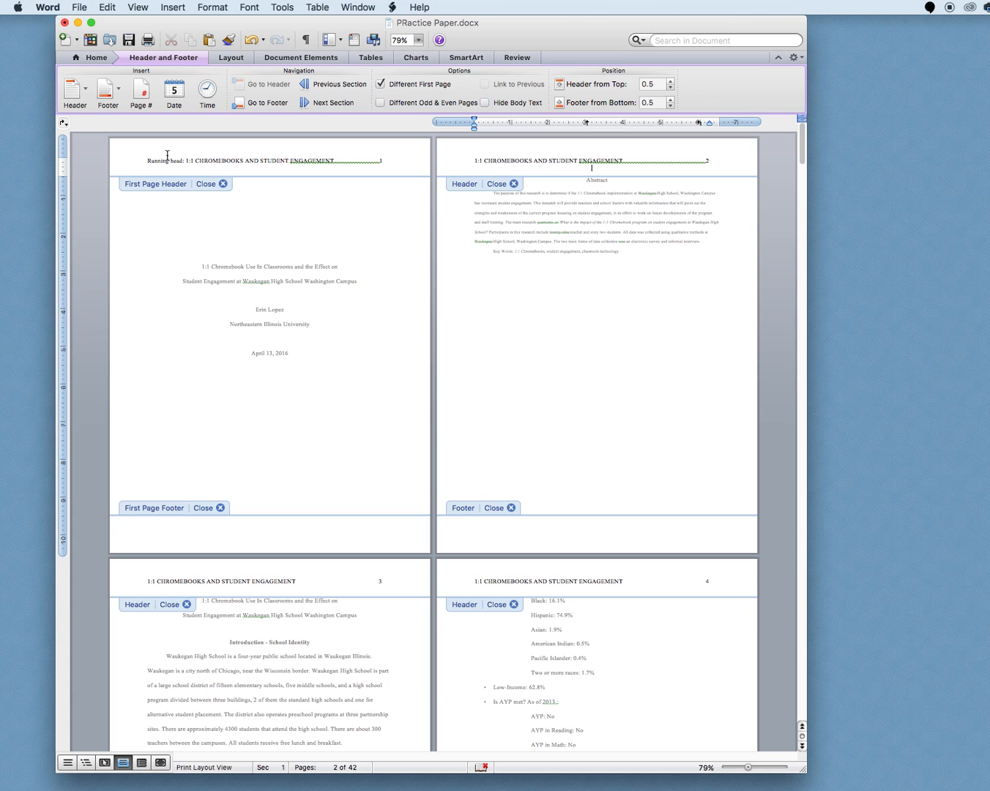
Close header editing by returning to the document body
double_click(203, 186)
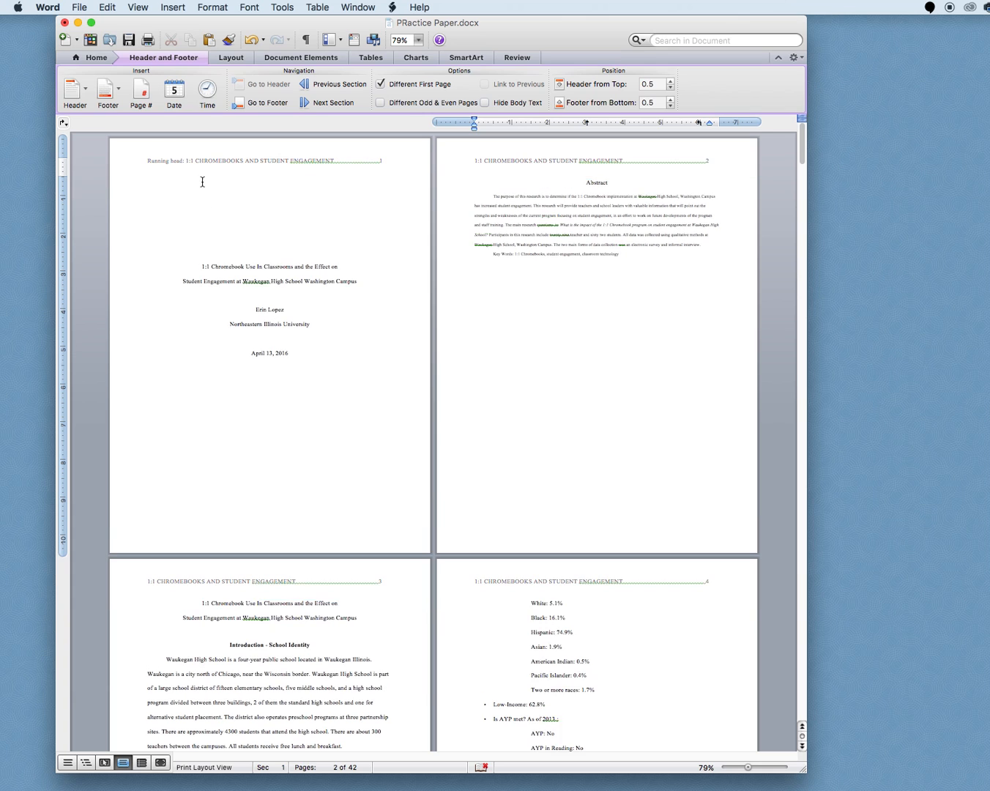
scroll(256, 285, "up", 5)
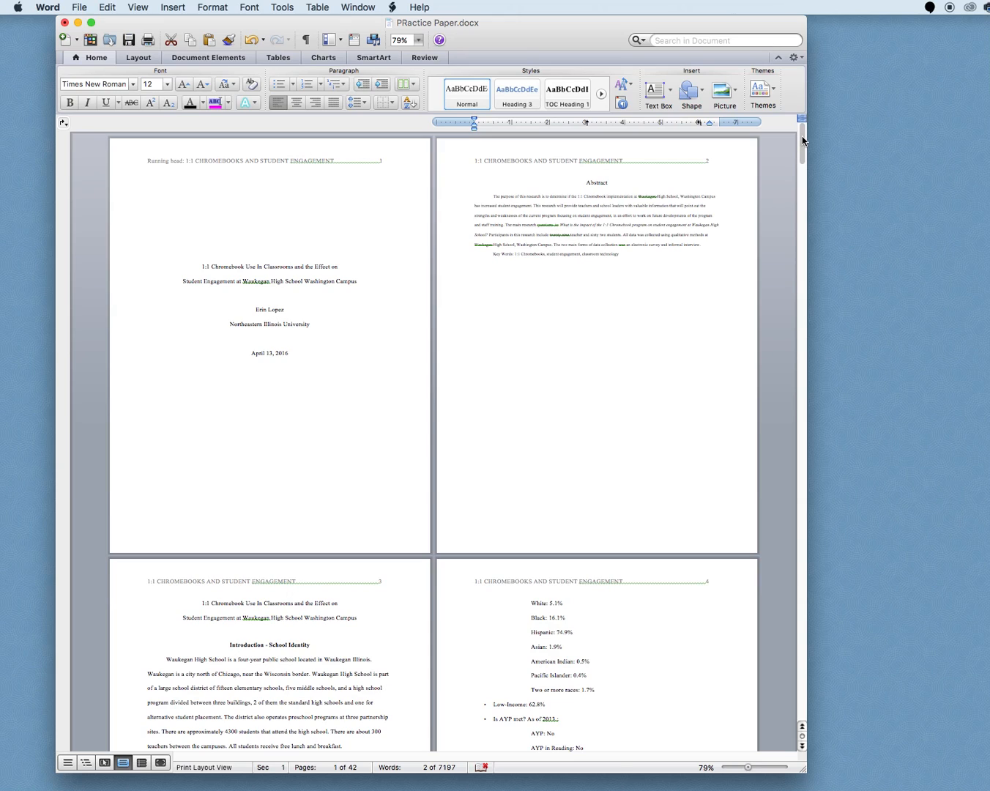
mouse_move(905, 780)
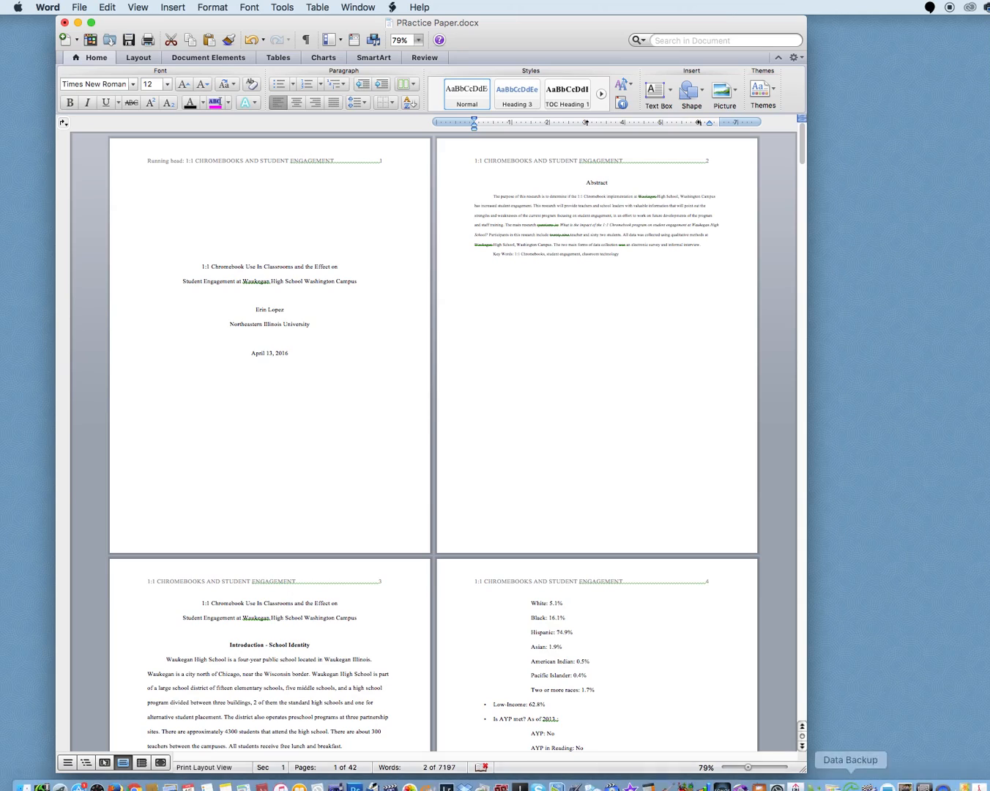